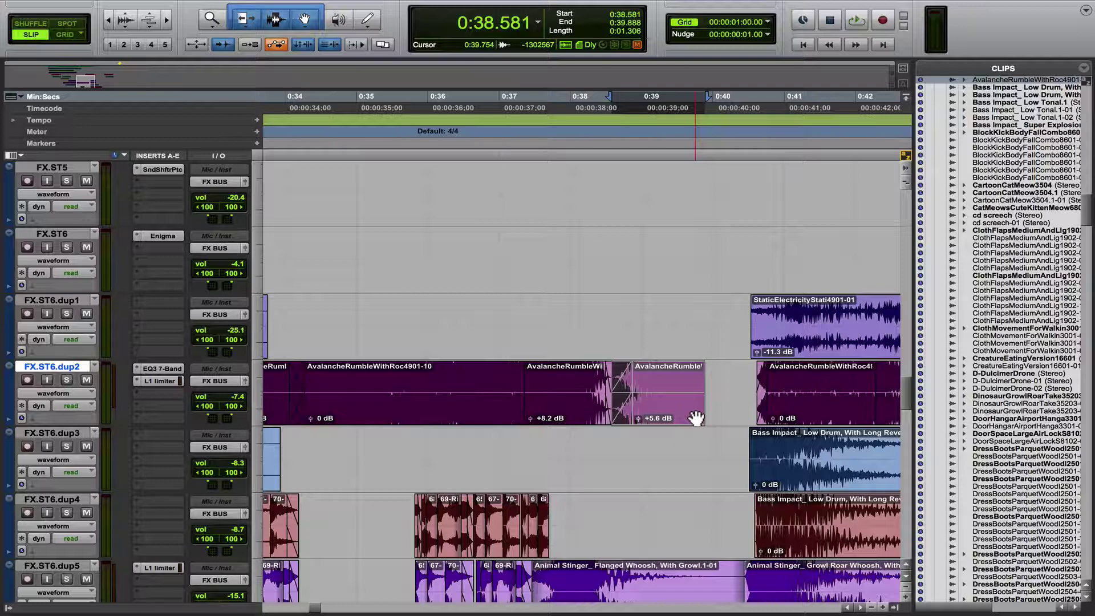
Nudge the second AvalancheRumble clip left and right by the 1-second nudge value, ending at 0:38.614
{"action": "key", "text": "ctrl+z"}
{"action": "key", "text": "ctrl+z"}
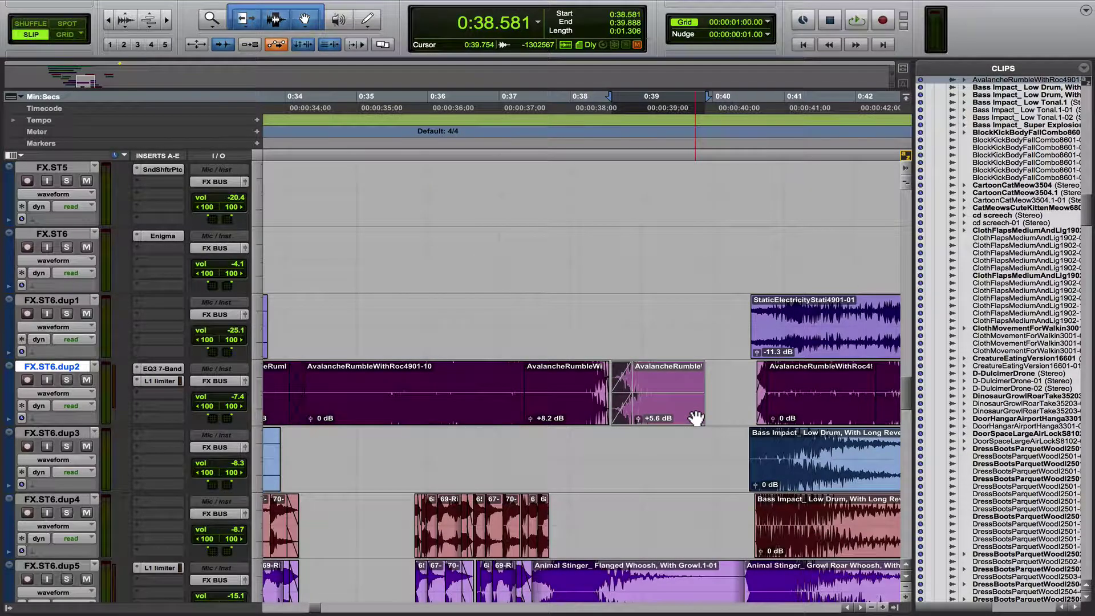
{"action": "key", "text": "KP_Subtract"}
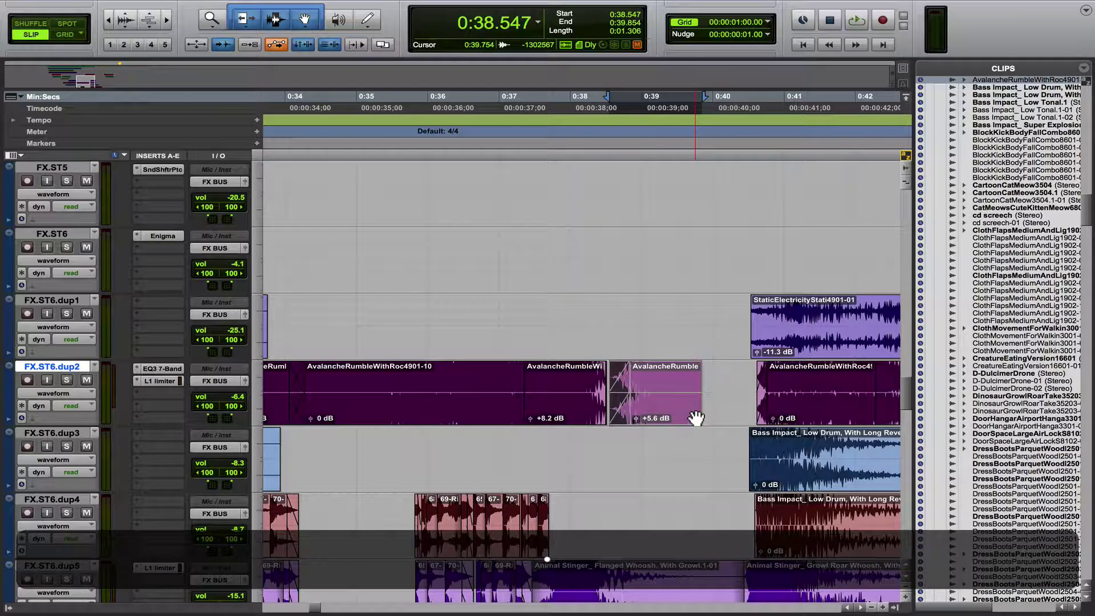
{"action": "key", "text": "KP_Add"}
{"action": "key", "text": "KP_Add"}
{"action": "key", "text": "KP_Add"}
{"action": "key", "text": "KP_Add"}
{"action": "key", "text": "KP_Subtract"}
{"action": "key", "text": "KP_Subtract"}
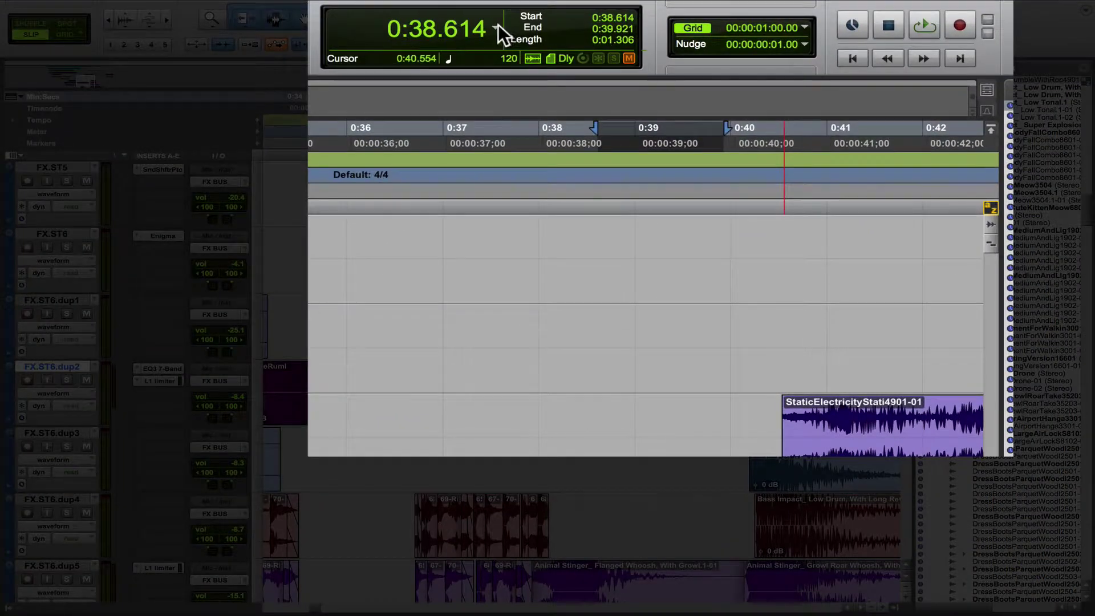
Switch the main counter to Timecode, then to Bars|Beats, so the selection reads 20|2|220 to 20|4|809
{"action": "left_click", "coordinate": [496, 26]}
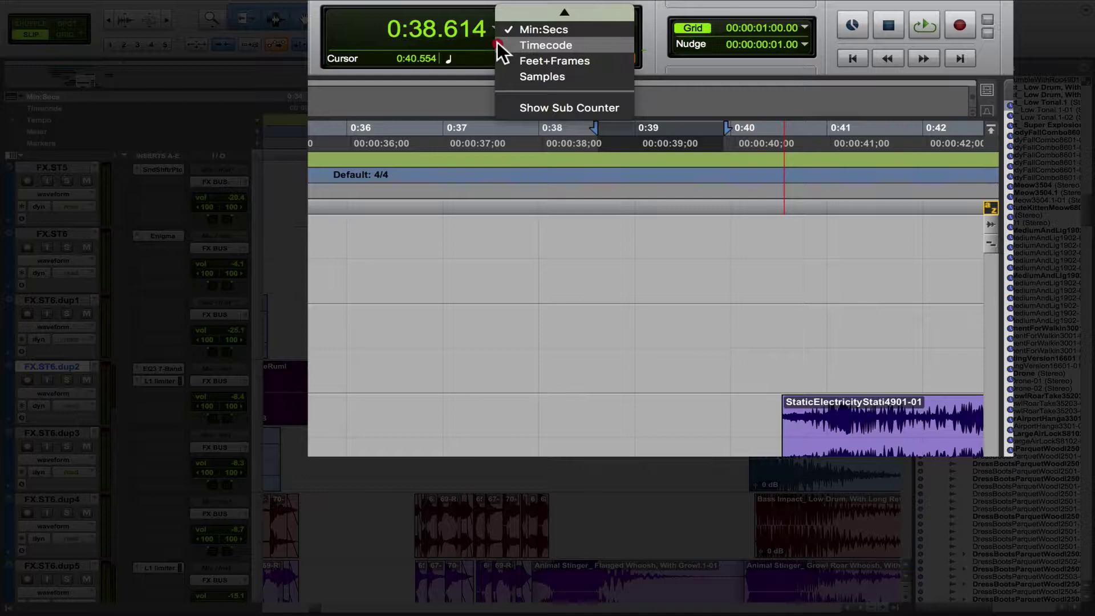
{"action": "left_click", "coordinate": [503, 44]}
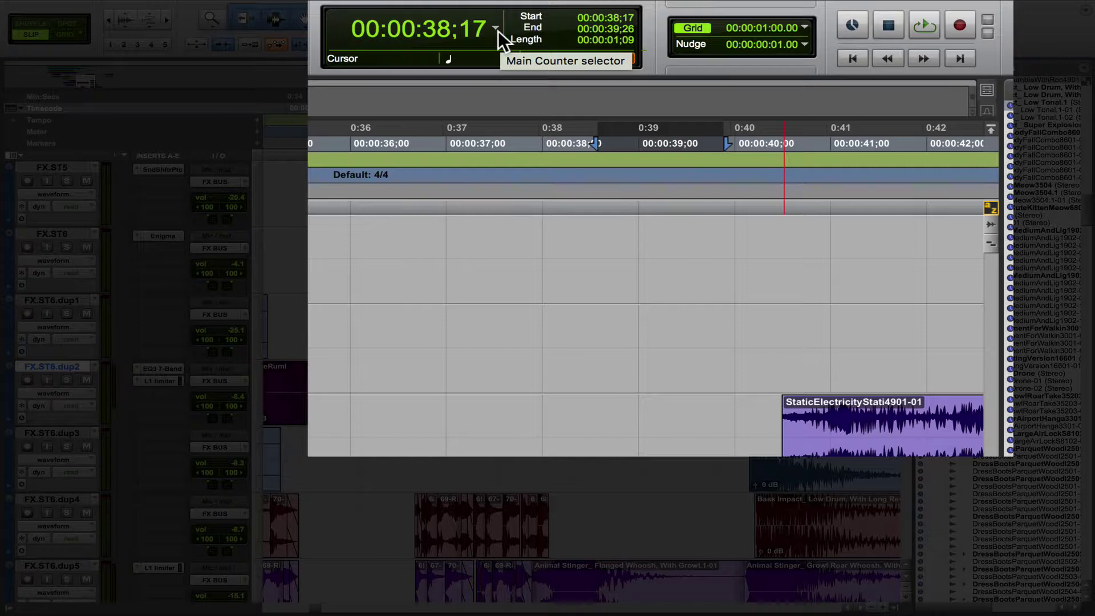
{"action": "left_click", "coordinate": [493, 29]}
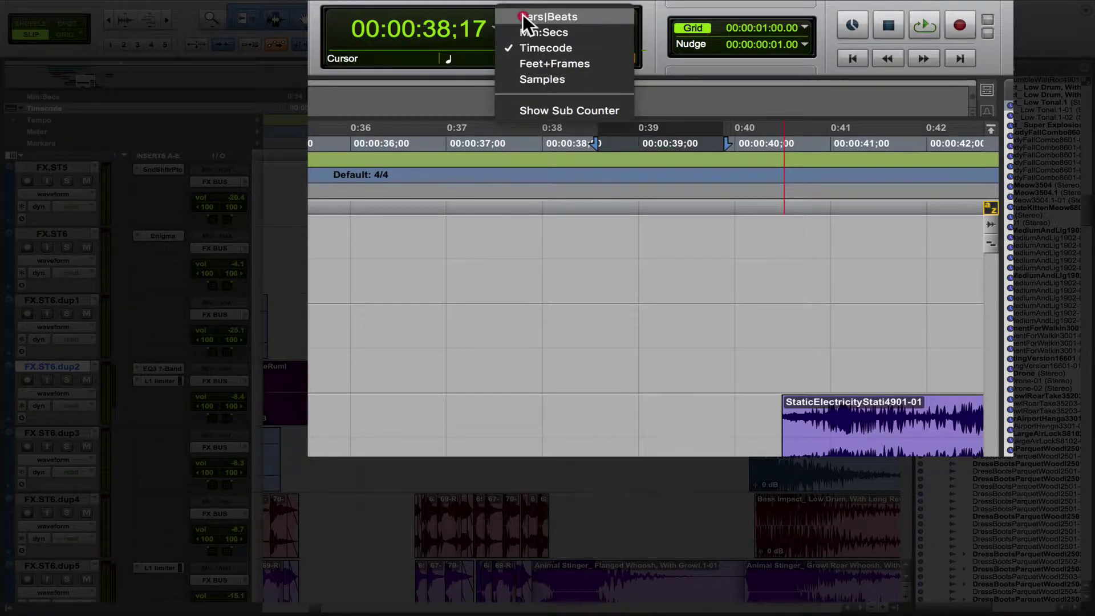
{"action": "left_click", "coordinate": [523, 16]}
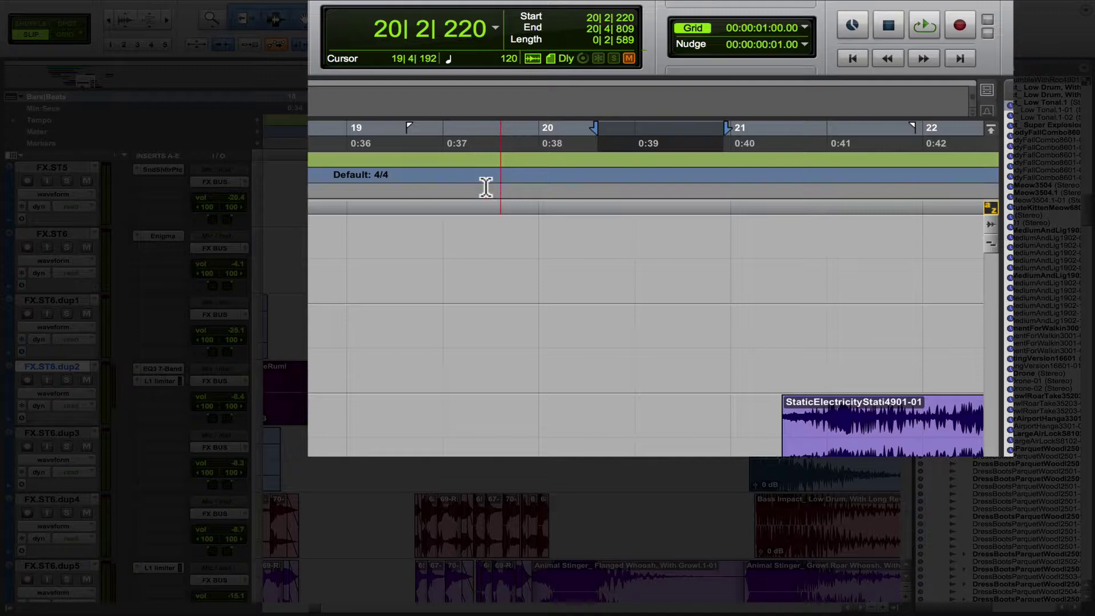
Turn on Grid mode, play the selection, and set the grid to Bars|Beats 1/4 note
{"action": "left_click", "coordinate": [67, 35]}
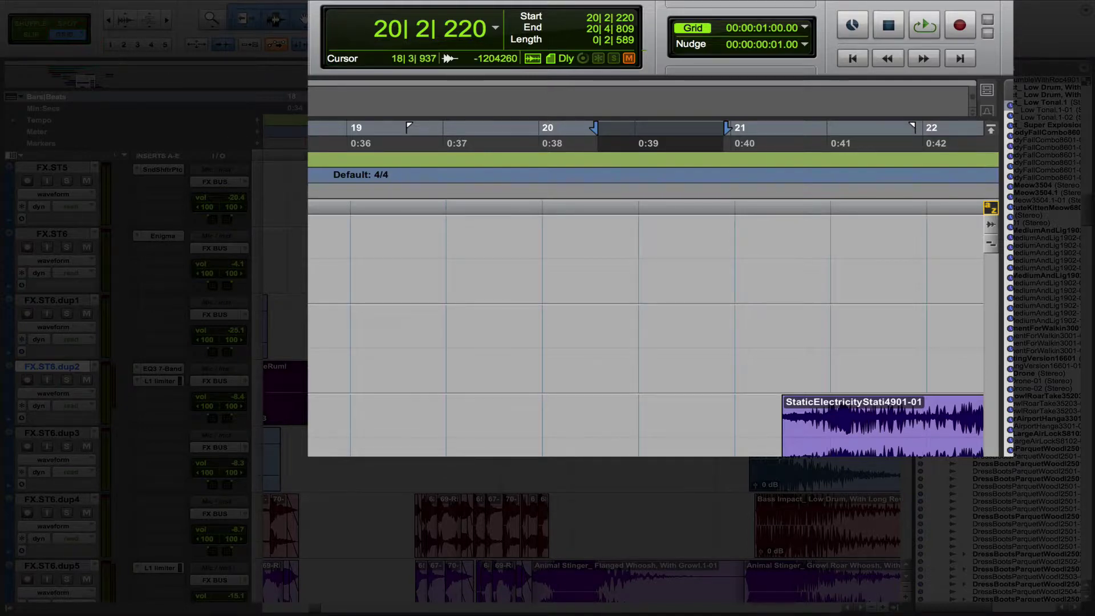
{"action": "key", "text": "space"}
{"action": "left_click", "coordinate": [803, 29]}
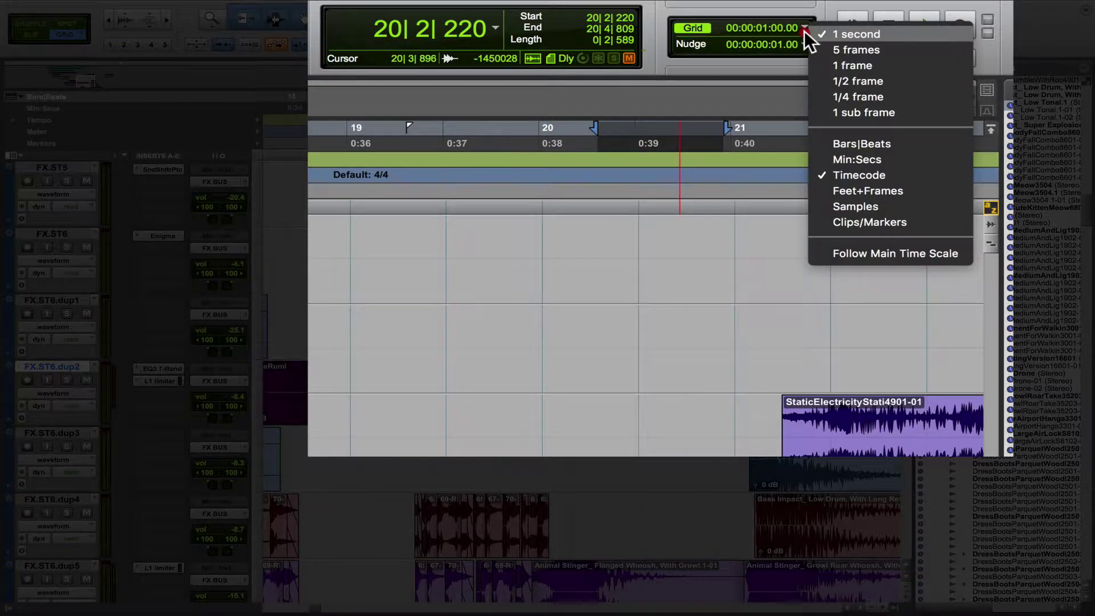
{"action": "left_click", "coordinate": [836, 138]}
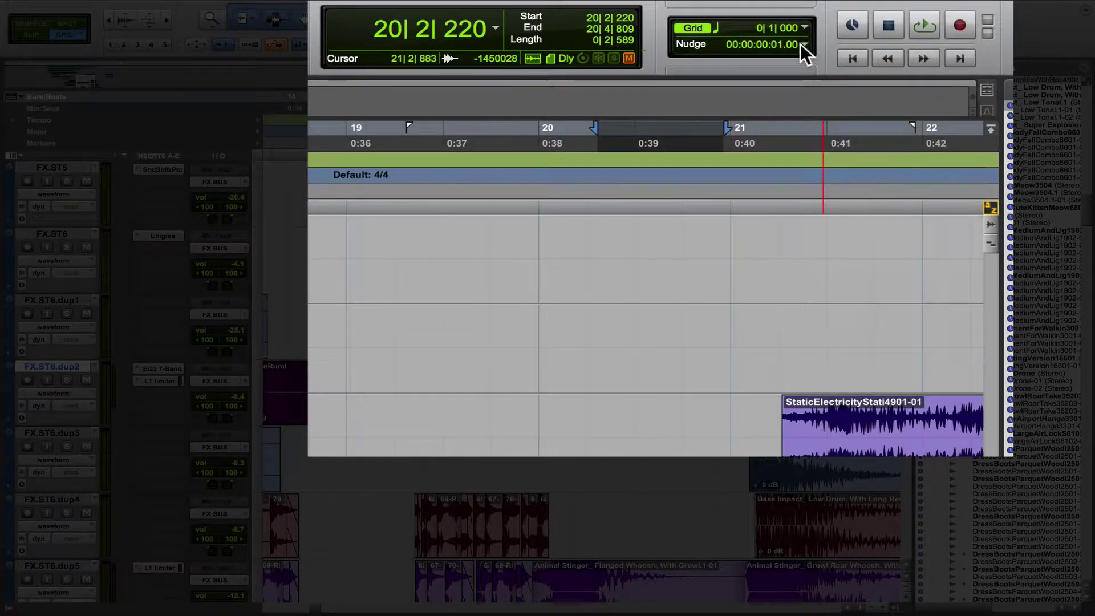
Set the nudge value to a Bars|Beats quarter note and restore the clip selection starting at 20|2|220
{"action": "left_click", "coordinate": [803, 43]}
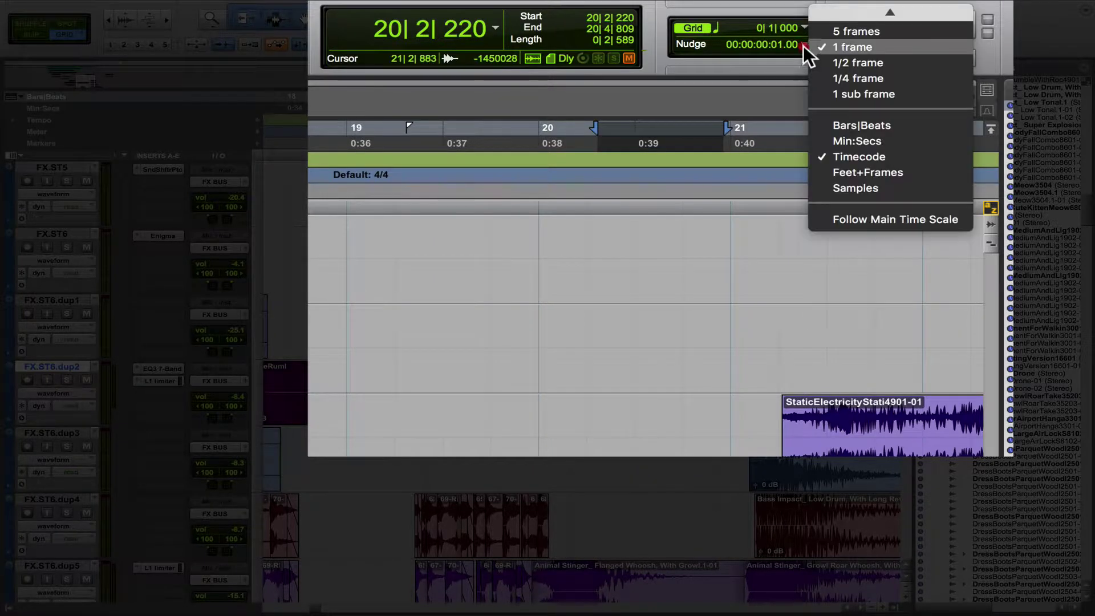
{"action": "mouse_move", "coordinate": [851, 9]}
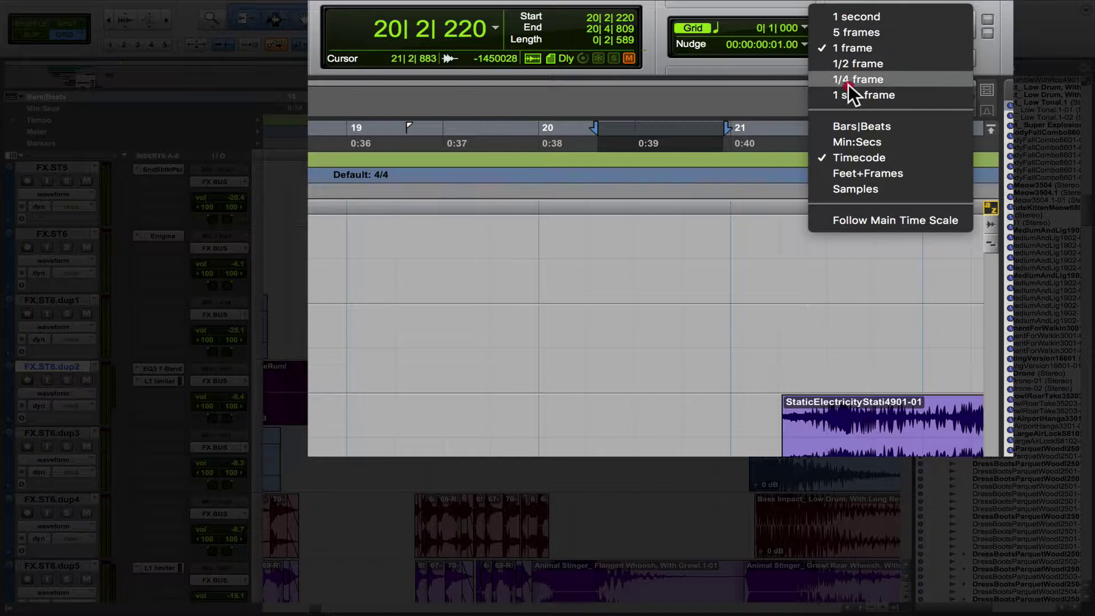
{"action": "left_click", "coordinate": [882, 128]}
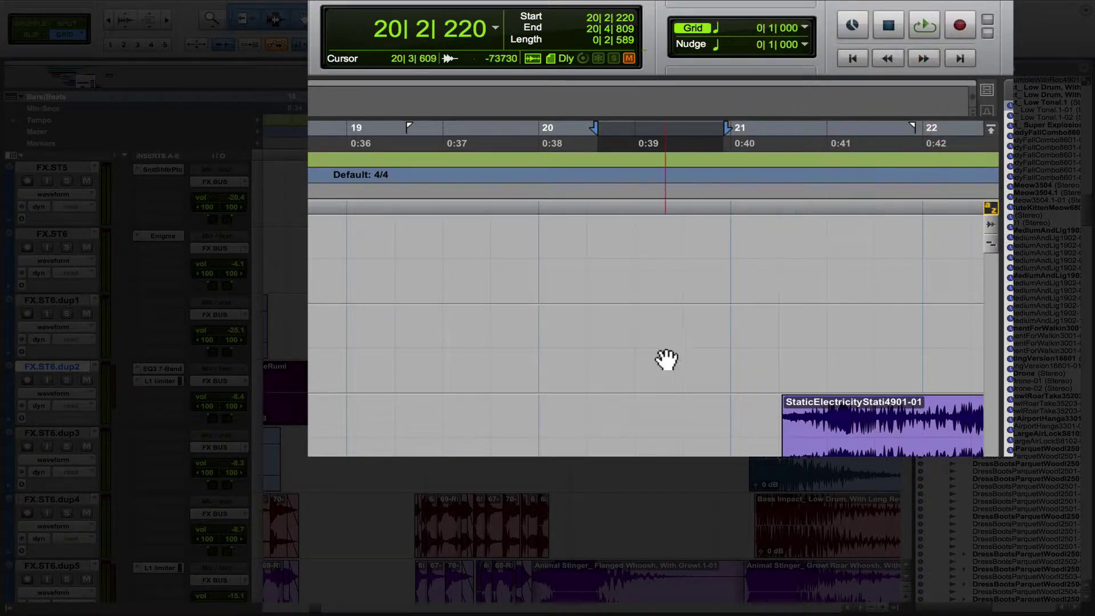
{"action": "left_click", "coordinate": [665, 433]}
{"action": "key", "text": "super+alt+z"}
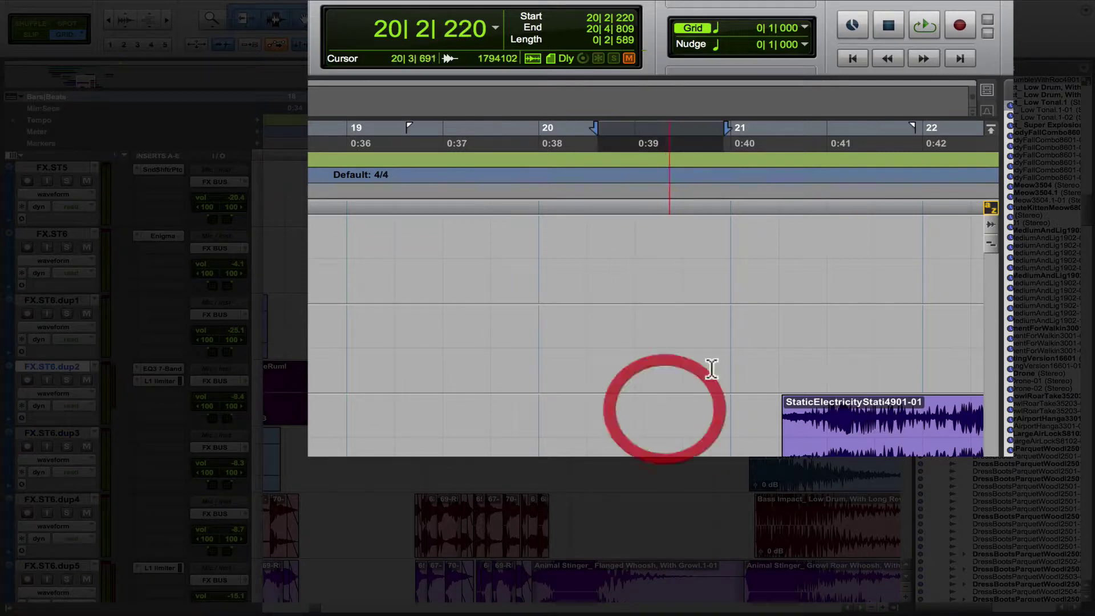
{"action": "left_click", "coordinate": [724, 46]}
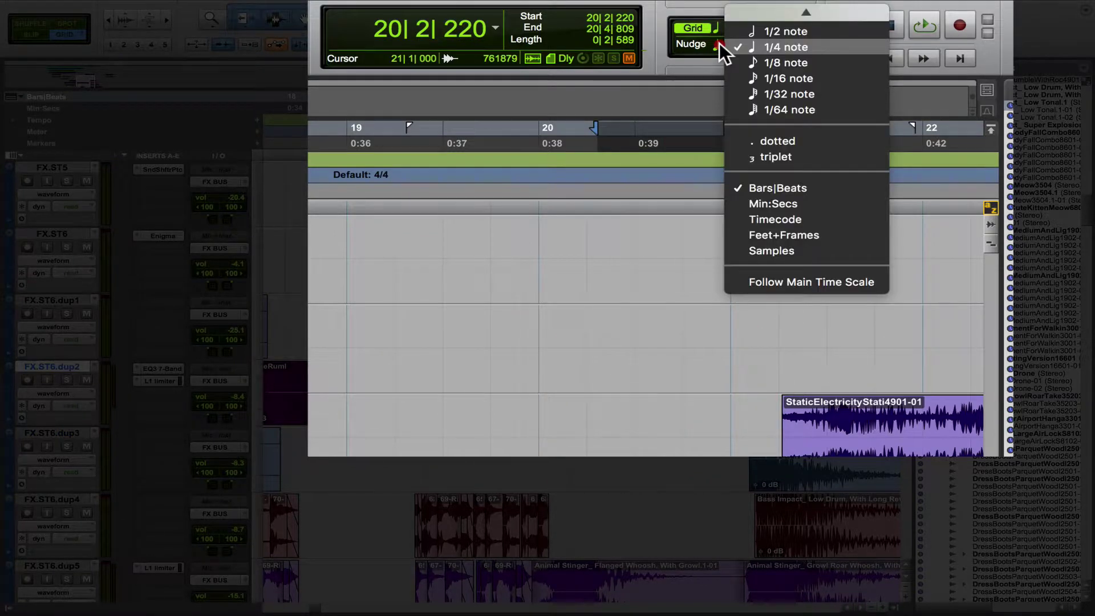
Set the nudge to a 1/16 note, zoom around the clip, and nudge it back and forth around 20|2|220
{"action": "left_click", "coordinate": [778, 78]}
{"action": "key", "text": "t"}
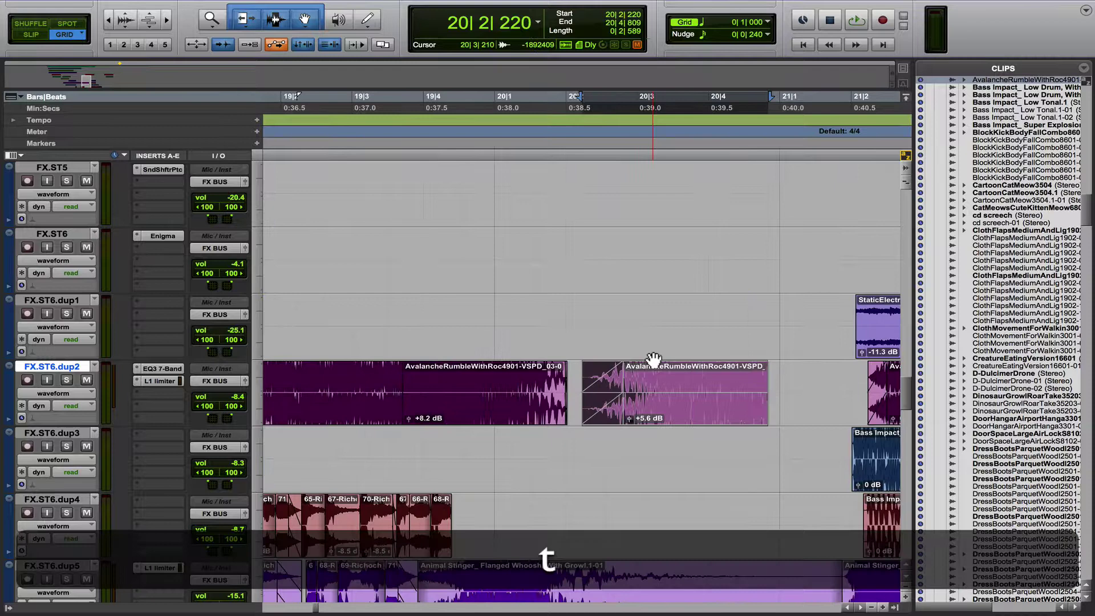
{"action": "key", "text": "t"}
{"action": "key", "text": "r"}
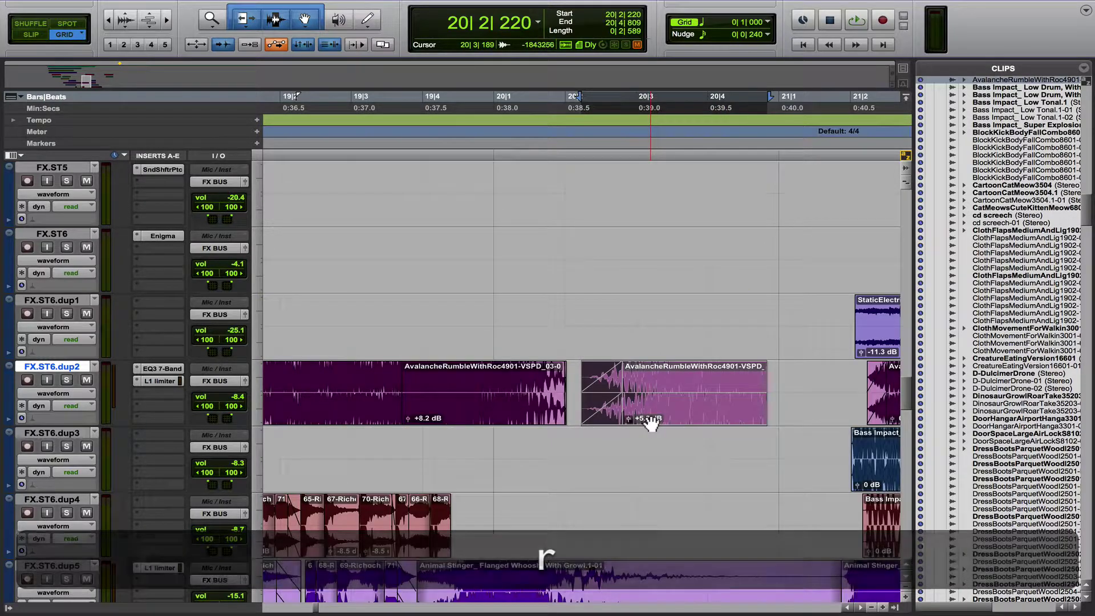
{"action": "key", "text": "period"}
{"action": "key", "text": "period"}
{"action": "key", "text": "period"}
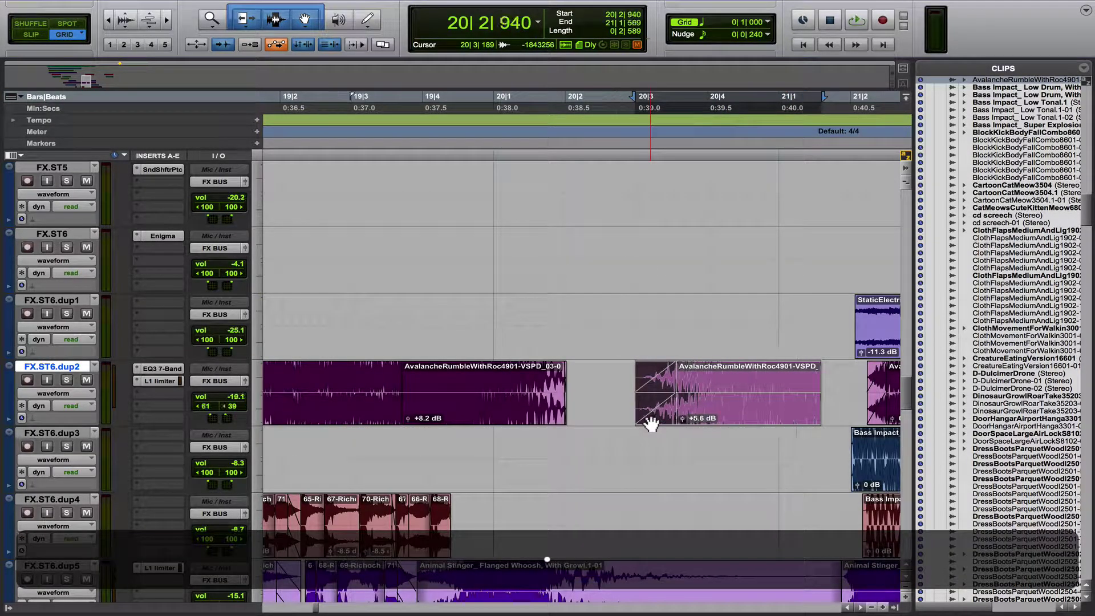
{"action": "key", "text": "comma"}
{"action": "key", "text": "comma"}
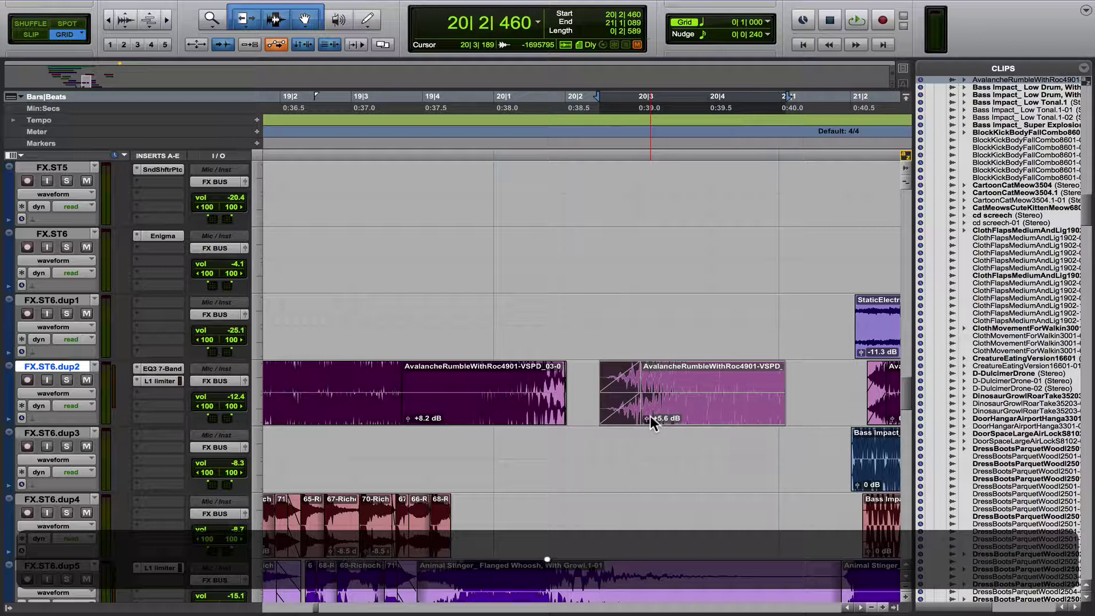
{"action": "key", "text": "period"}
{"action": "key", "text": "period"}
{"action": "key", "text": "comma"}
{"action": "key", "text": "comma"}
{"action": "key", "text": "comma"}
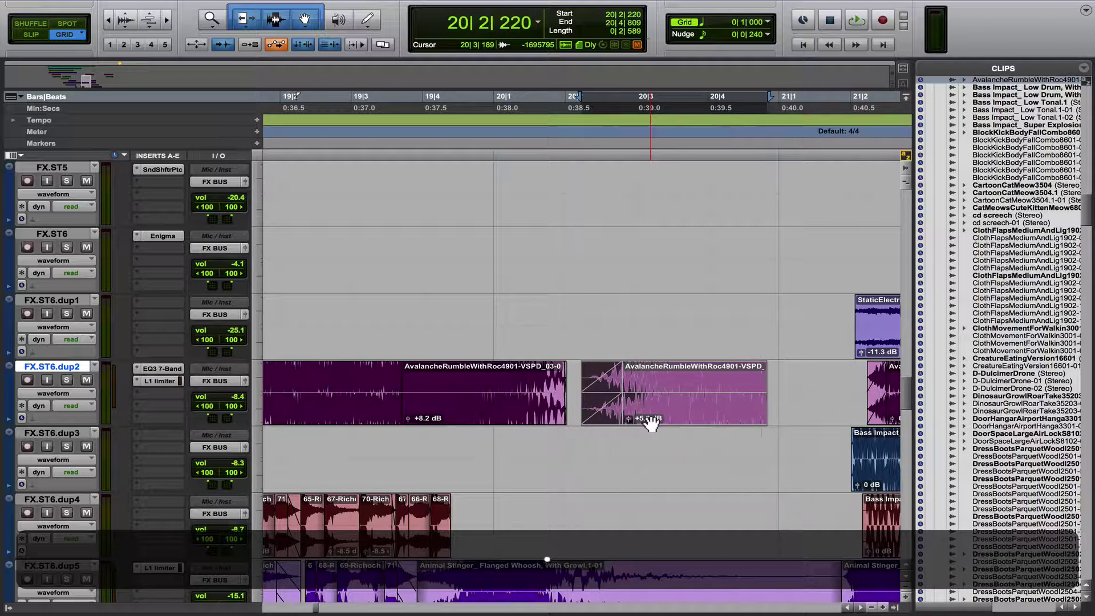
{"action": "key", "text": "period"}
{"action": "key", "text": "period"}
{"action": "key", "text": "period"}
{"action": "key", "text": "comma"}
{"action": "key", "text": "comma"}
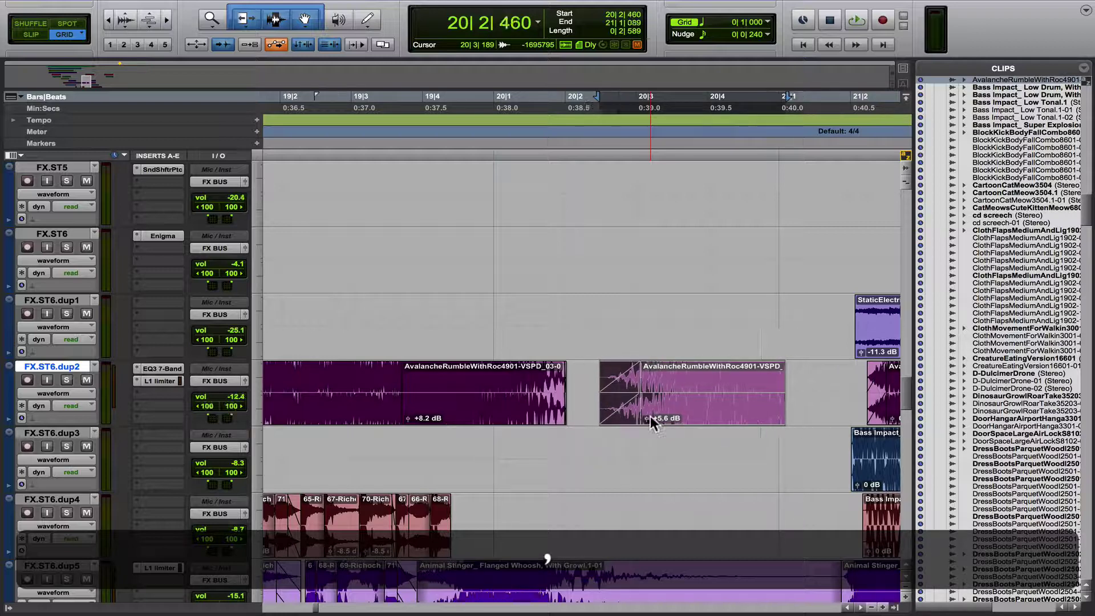
{"action": "key", "text": "comma"}
{"action": "key", "text": "period"}
{"action": "key", "text": "period"}
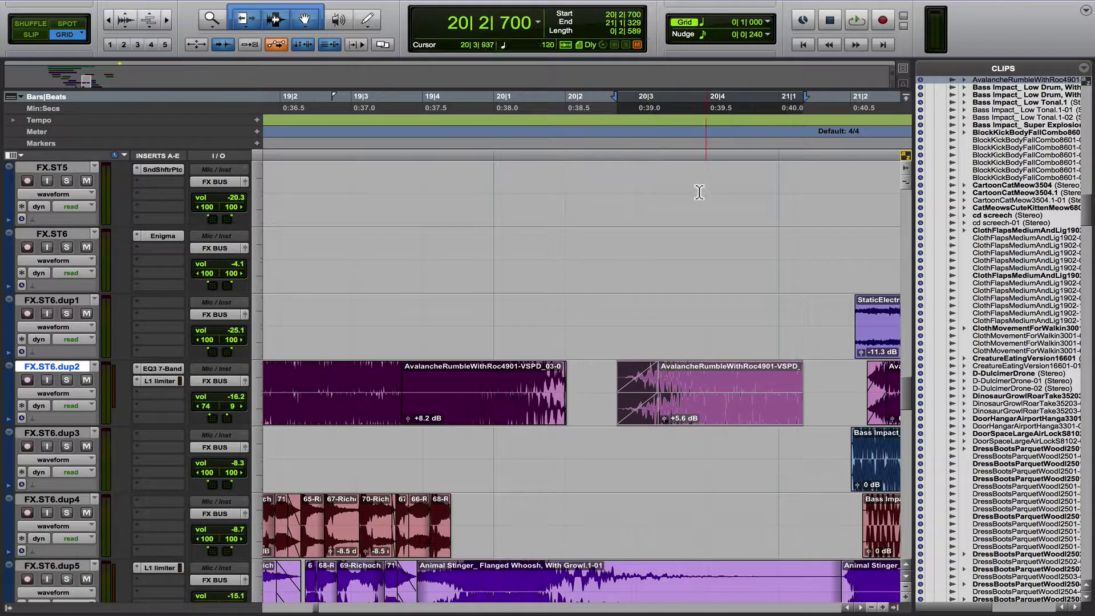
Change the nudge to a half note and nudge the clip back and forth, ending at 20|2|700
{"action": "left_click", "coordinate": [705, 33]}
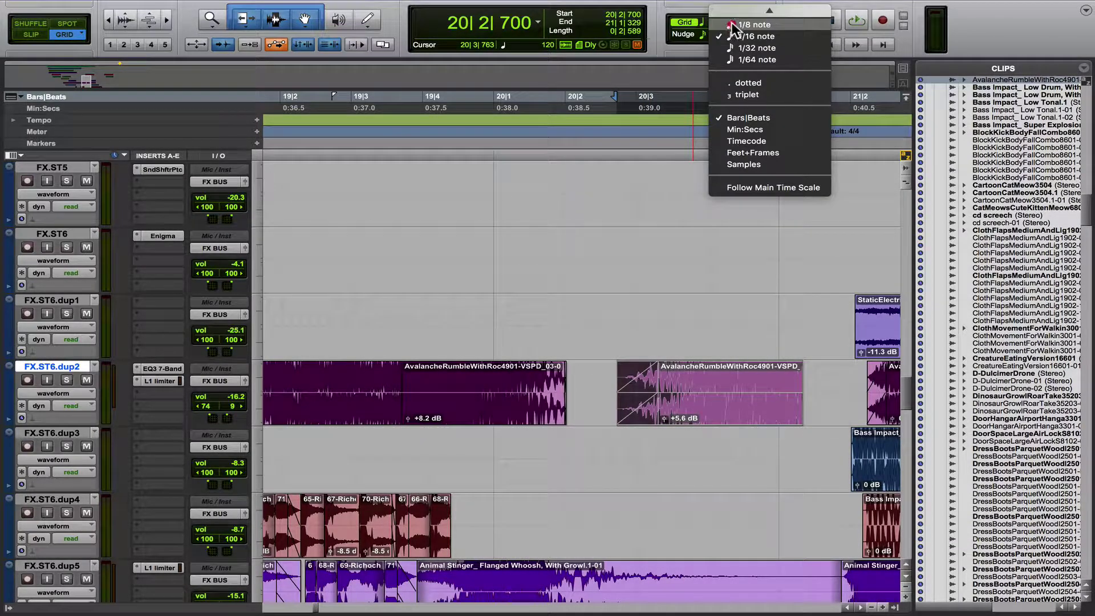
{"action": "scroll", "coordinate": [735, 30], "scroll_direction": "up", "scroll_amount": 2}
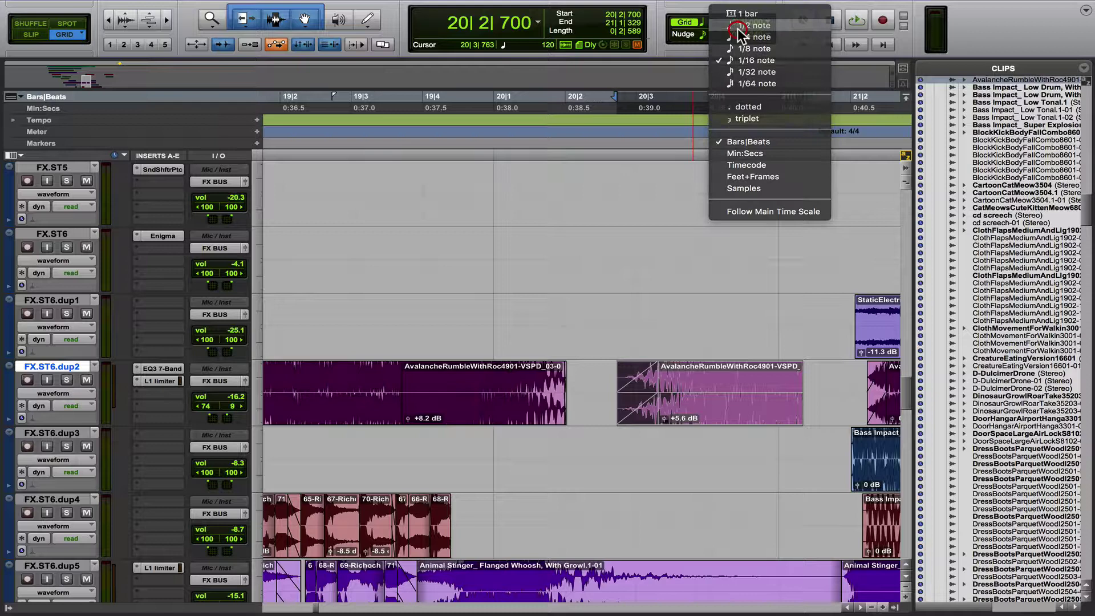
{"action": "left_click", "coordinate": [738, 27]}
{"action": "key", "text": "comma"}
{"action": "key", "text": "period"}
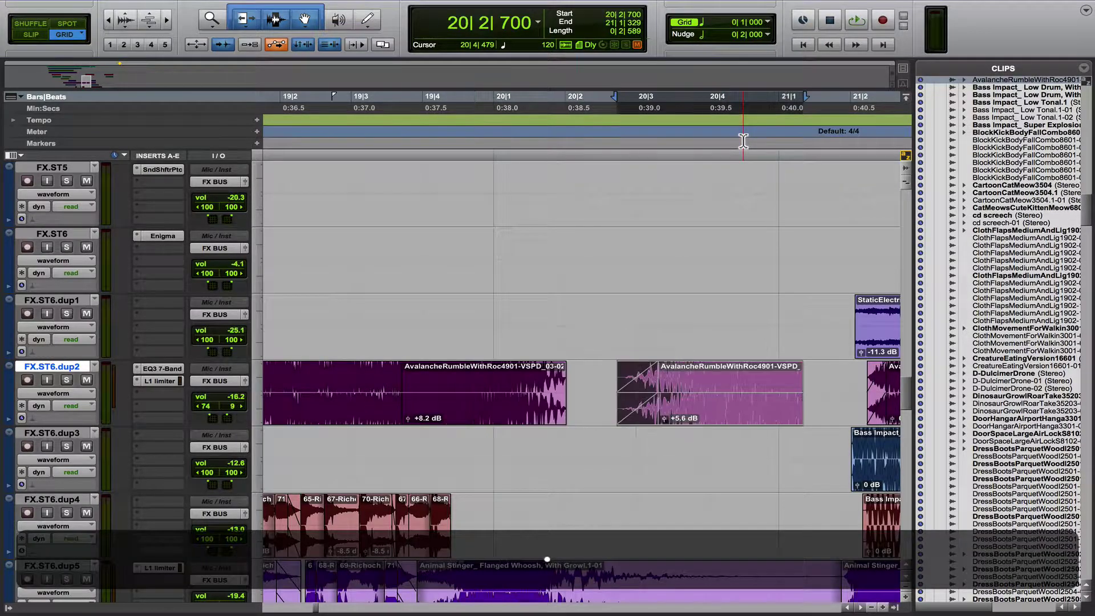
{"action": "key", "text": "period"}
{"action": "key", "text": "comma"}
{"action": "key", "text": "comma"}
{"action": "key", "text": "period"}
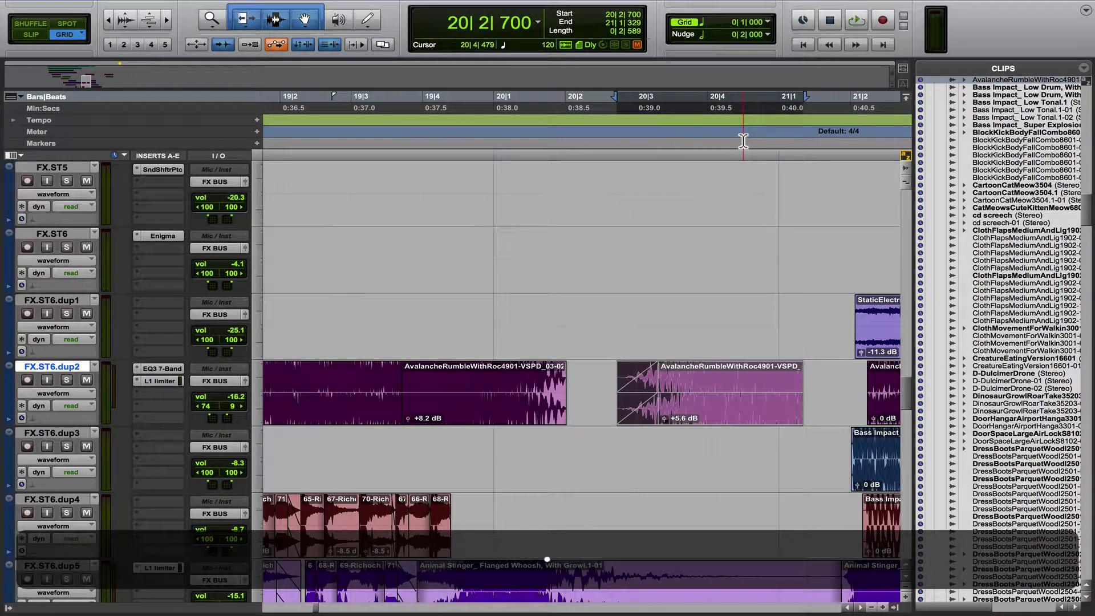
{"action": "key", "text": "period"}
{"action": "key", "text": "comma"}
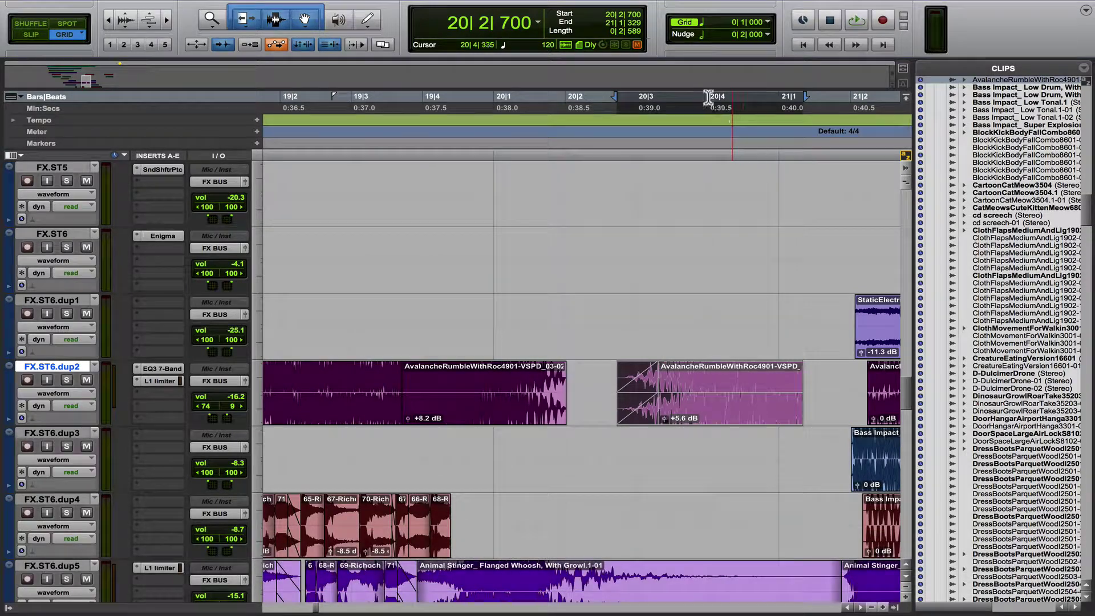
Show the main counter in Timecode and set the grid to one second (00:00:01:00.00)
{"action": "left_click", "coordinate": [540, 25]}
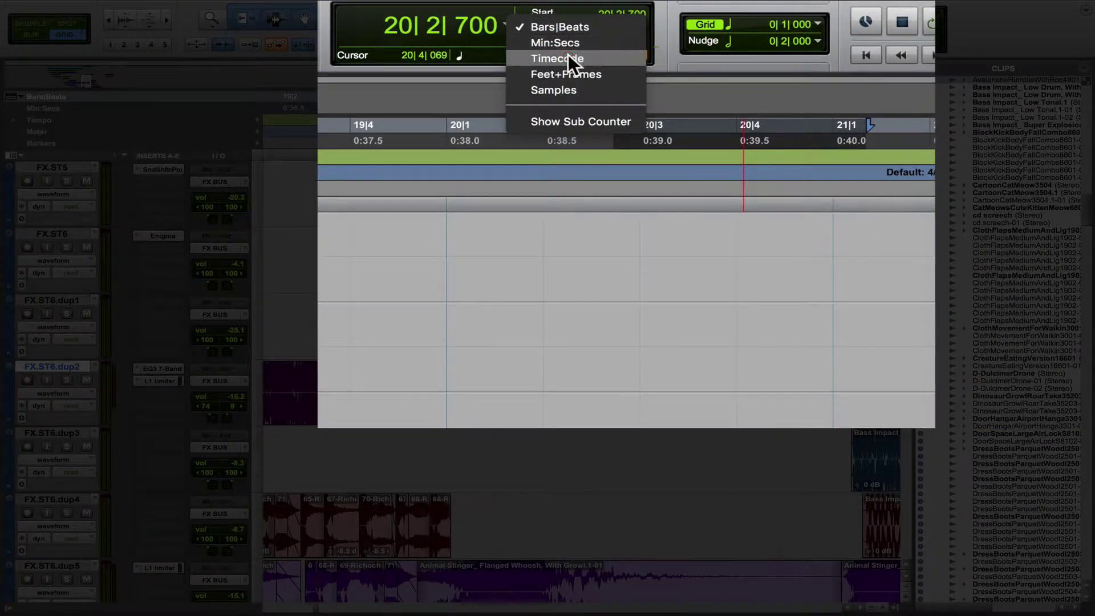
{"action": "left_click", "coordinate": [569, 59]}
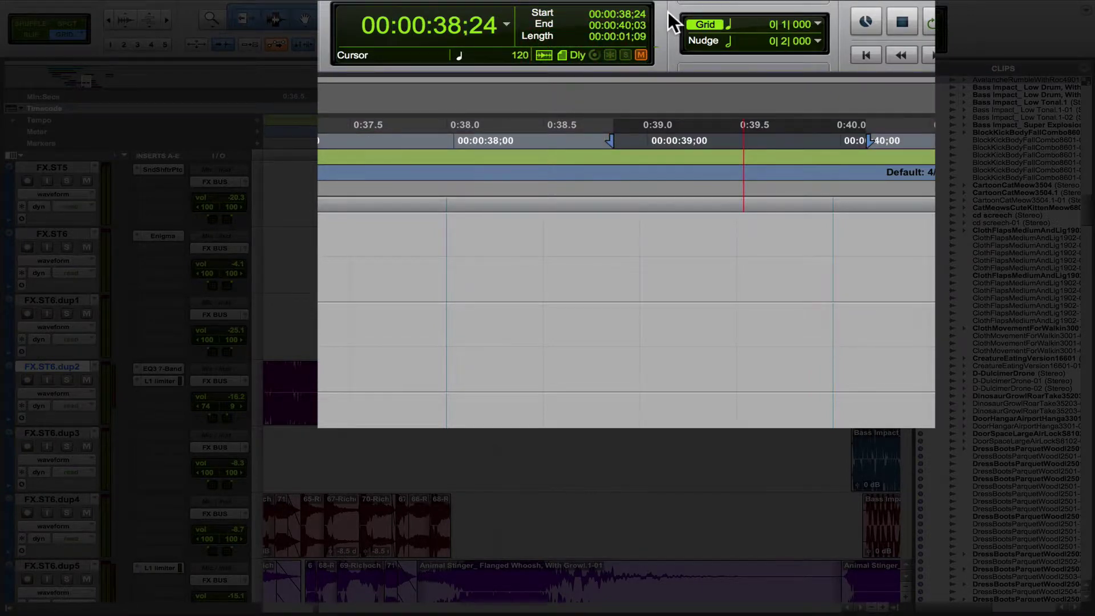
{"action": "left_click", "coordinate": [816, 23]}
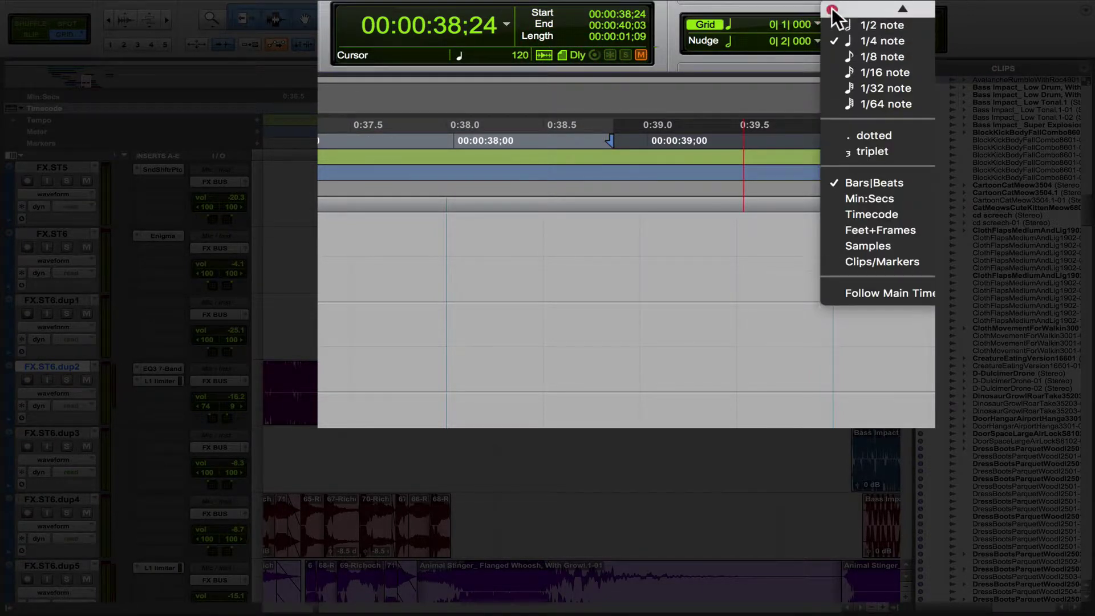
{"action": "left_click", "coordinate": [879, 215]}
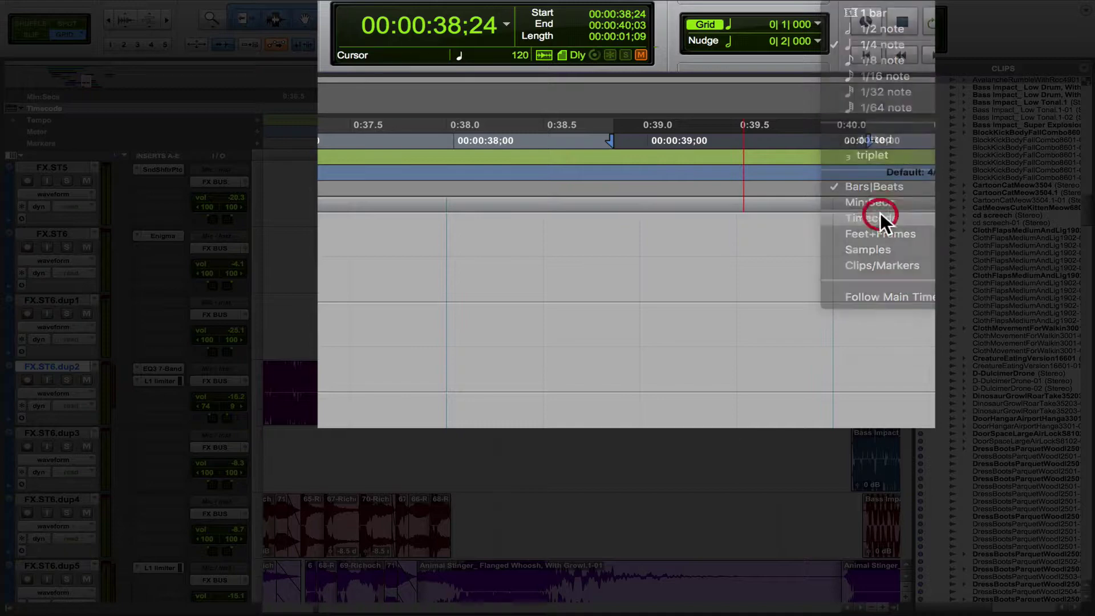
Set the nudge value to one Timecode frame (00:00:00:01.00) and select the AvalancheRumble clip
{"action": "left_click", "coordinate": [820, 44]}
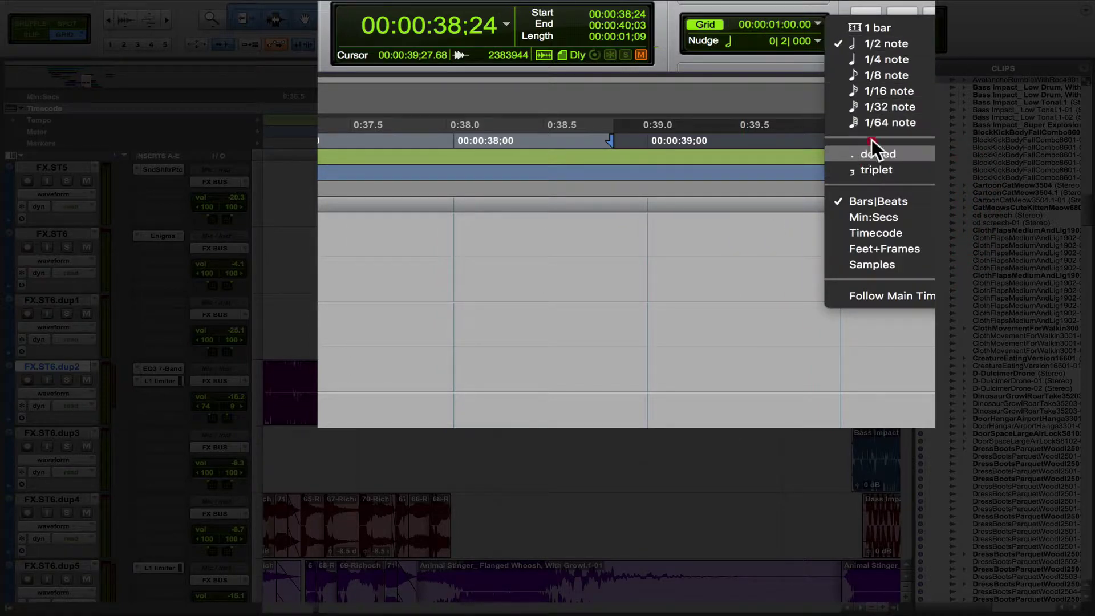
{"action": "left_click", "coordinate": [877, 231]}
{"action": "left_click", "coordinate": [819, 40]}
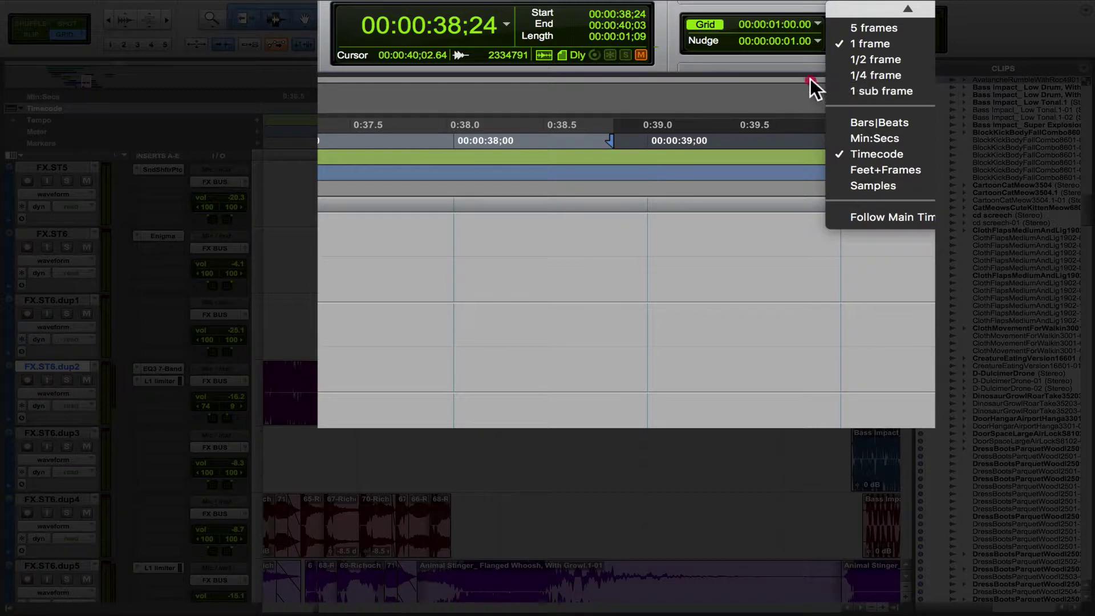
{"action": "scroll", "coordinate": [821, 69], "scroll_direction": "up", "scroll_amount": 1}
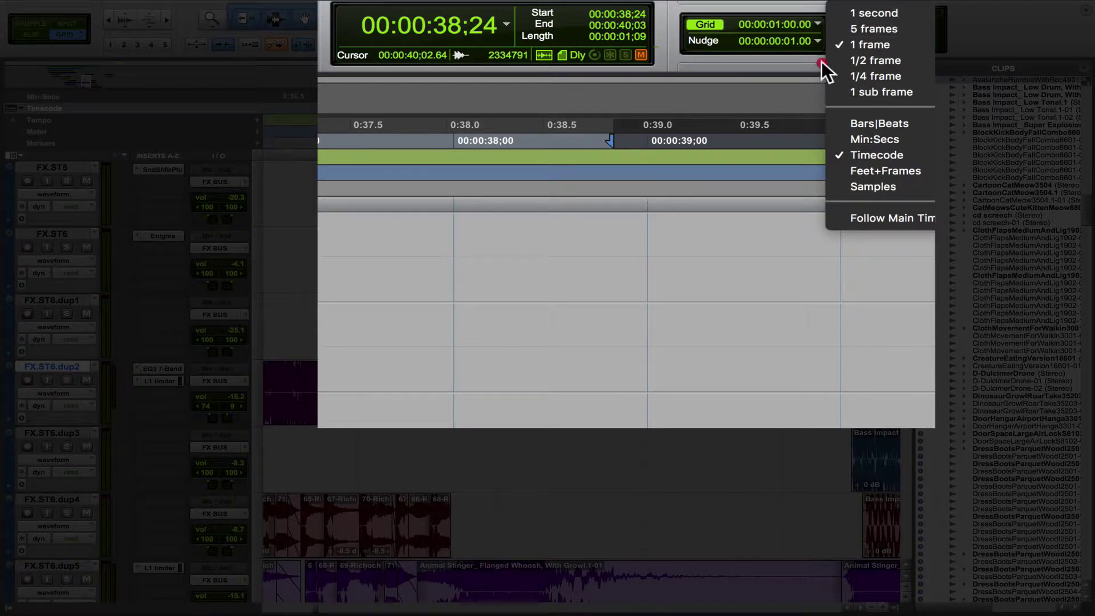
{"action": "left_click", "coordinate": [712, 308]}
{"action": "left_click", "coordinate": [701, 422]}
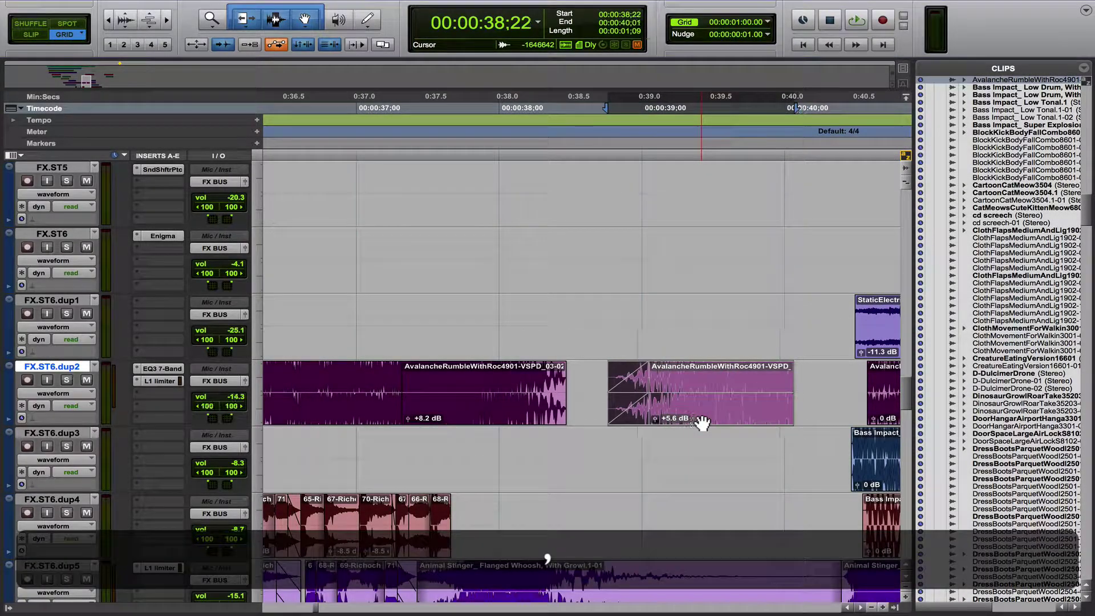
Nudge the AvalancheRumble clip one frame at a time left and right, ending at 00:00:38;23
{"action": "key", "text": "period"}
{"action": "key", "text": "period"}
{"action": "key", "text": "period"}
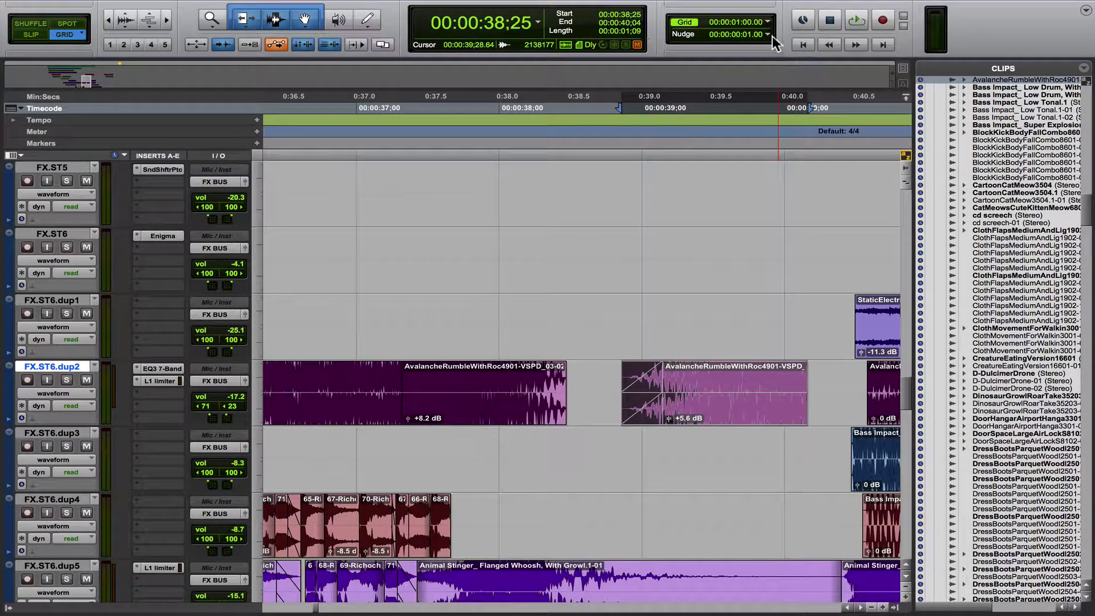
{"action": "key", "text": "comma"}
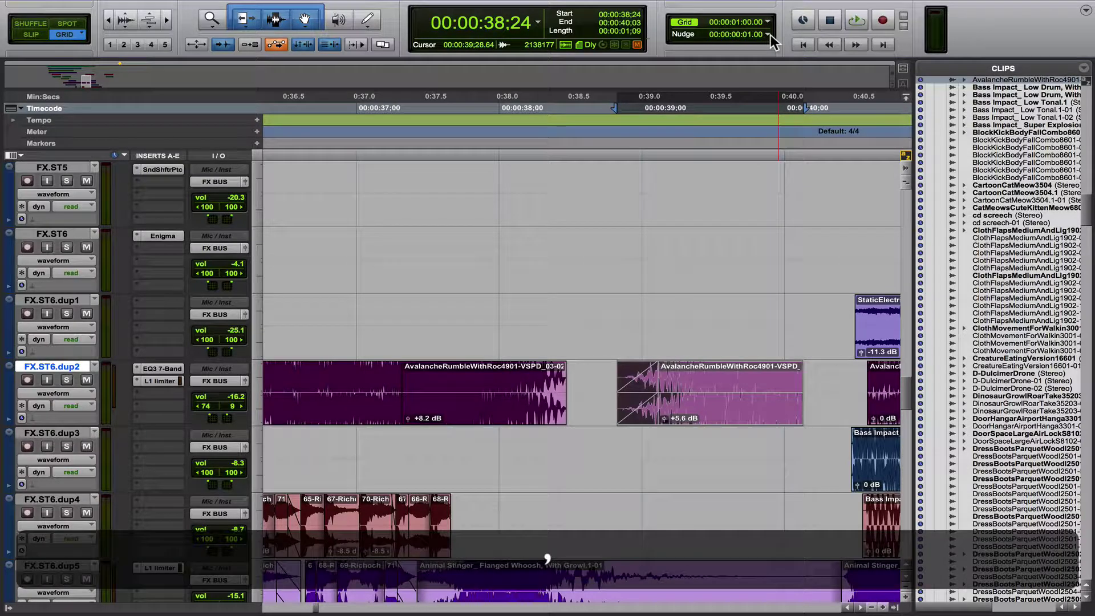
{"action": "key", "text": "comma"}
{"action": "key", "text": "comma"}
{"action": "key", "text": "comma"}
{"action": "key", "text": "period"}
{"action": "key", "text": "period"}
{"action": "key", "text": "period"}
{"action": "key", "text": "period"}
{"action": "key", "text": "period"}
{"action": "key", "text": "period"}
{"action": "key", "text": "period"}
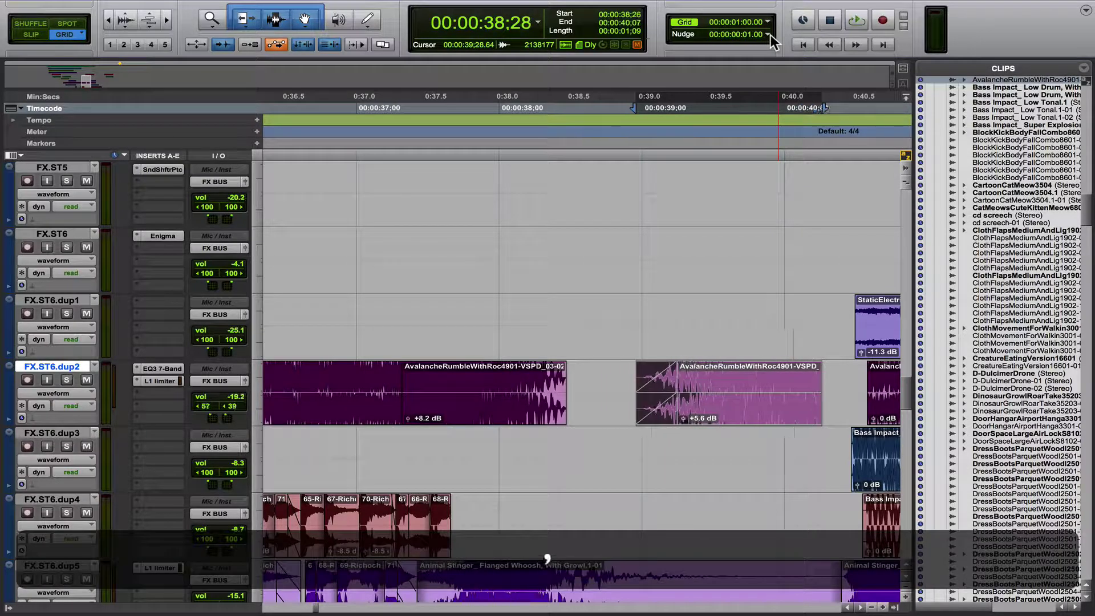
{"action": "key", "text": "comma"}
{"action": "key", "text": "comma"}
{"action": "key", "text": "comma"}
{"action": "key", "text": "comma"}
{"action": "key", "text": "comma"}
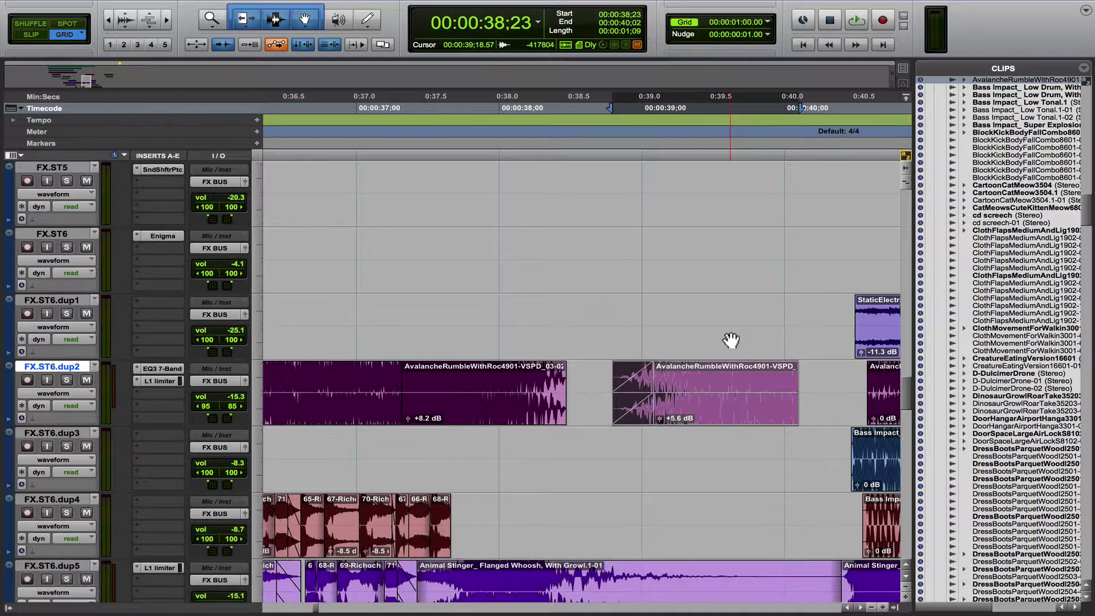
Shift the clip by five-frame steps left and right, returning it to start at 00:00:38;23
{"action": "key", "text": "m"}
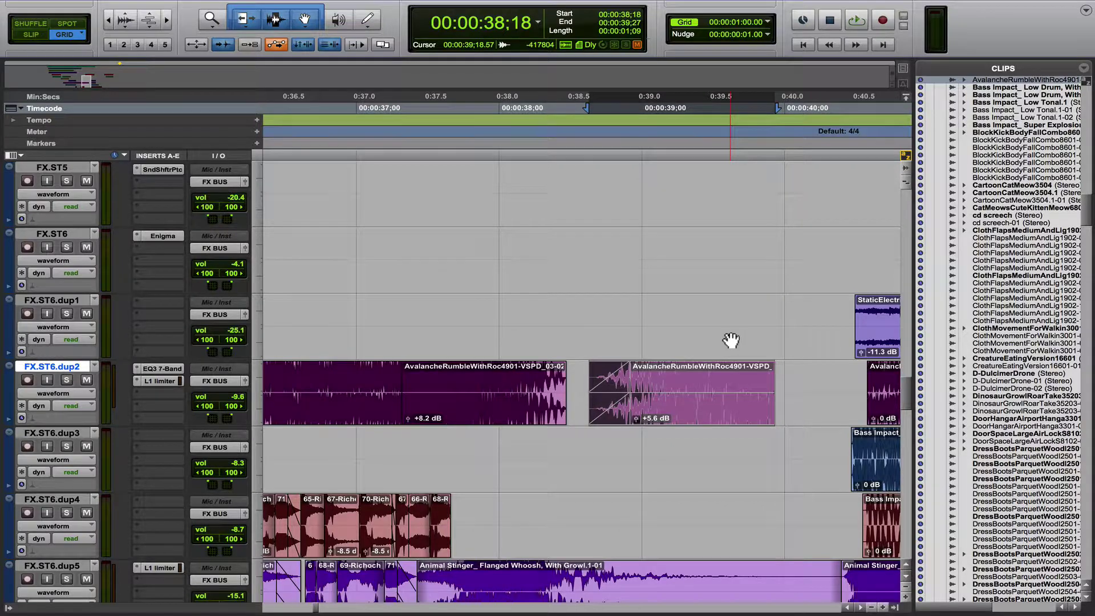
{"action": "key", "text": "KP_Add"}
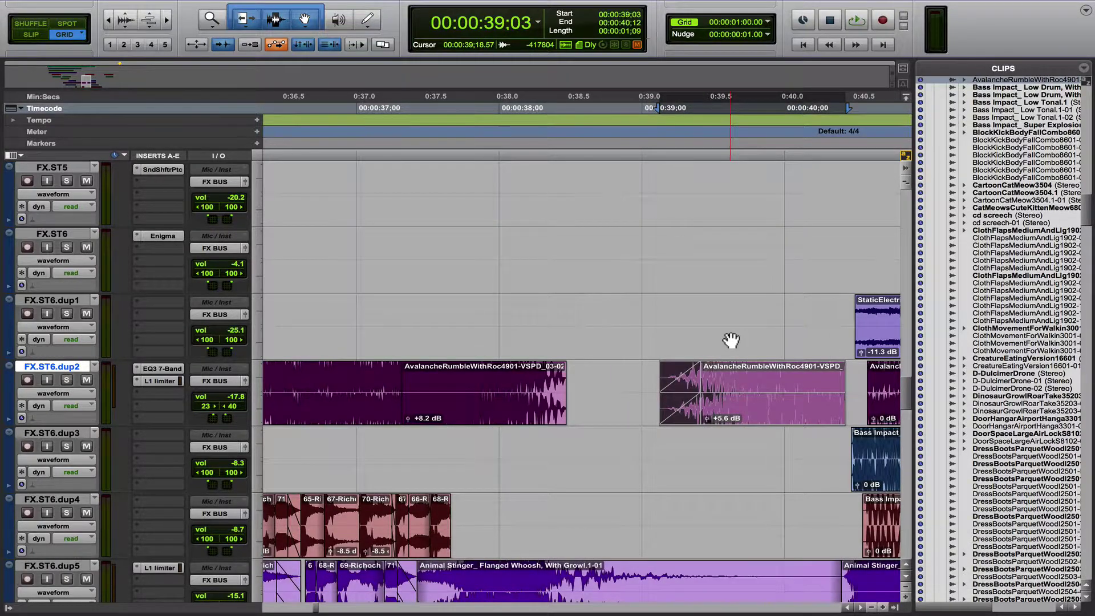
{"action": "key", "text": "m"}
{"action": "key", "text": "m"}
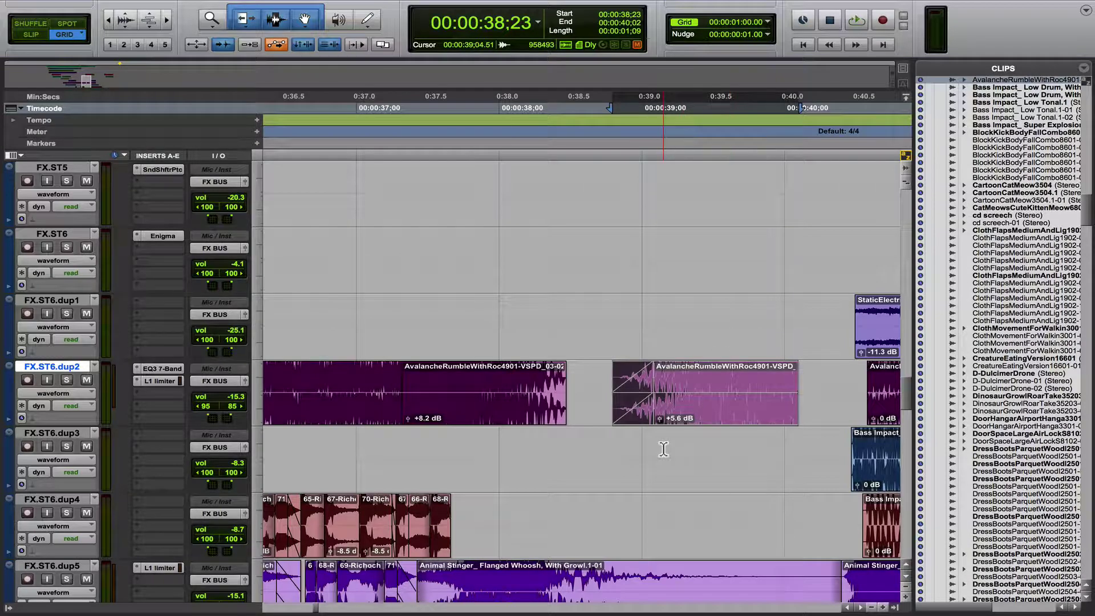
Switch to Slip mode and drag the AvalancheRumble clip left to about 00:00:38;27
{"action": "left_click_drag", "start_coordinate": [692, 420], "coordinate": [675, 398]}
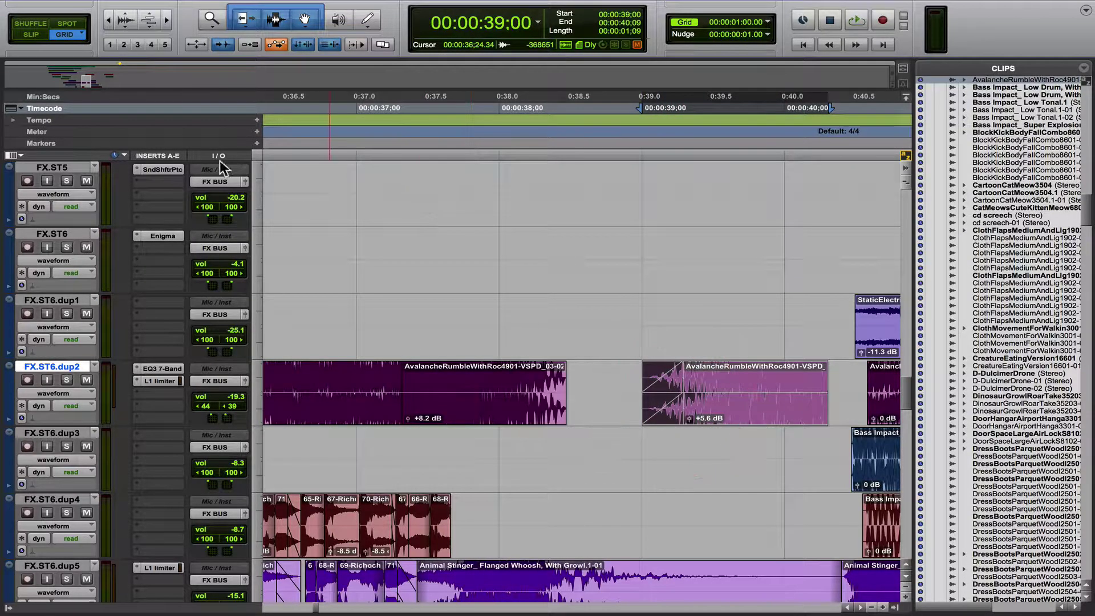
{"action": "left_click", "coordinate": [32, 35]}
{"action": "left_click", "coordinate": [716, 437]}
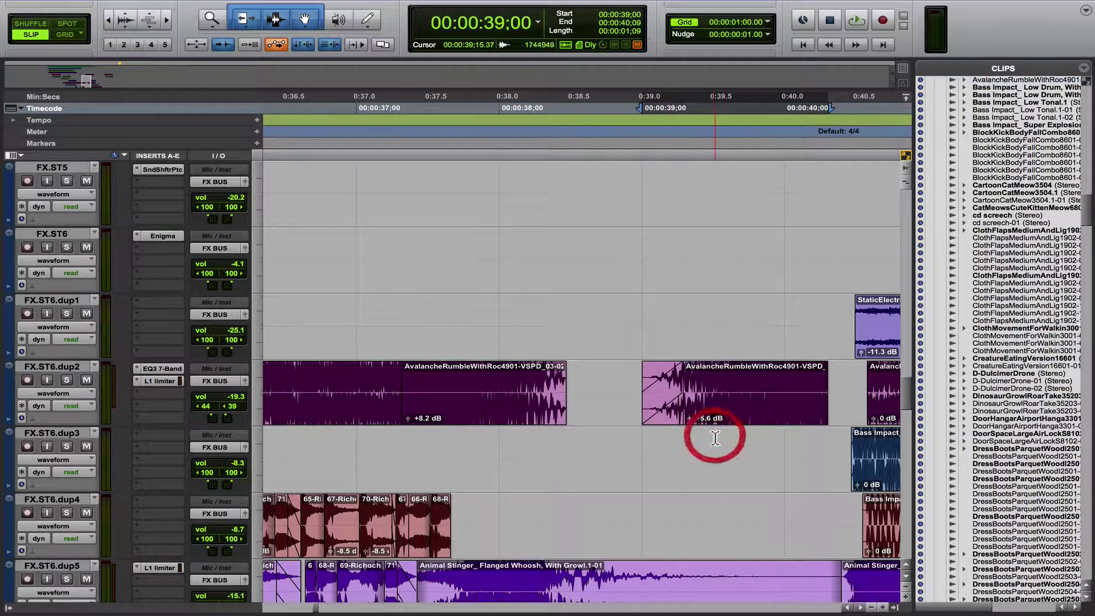
{"action": "left_click_drag", "start_coordinate": [741, 412], "coordinate": [707, 392]}
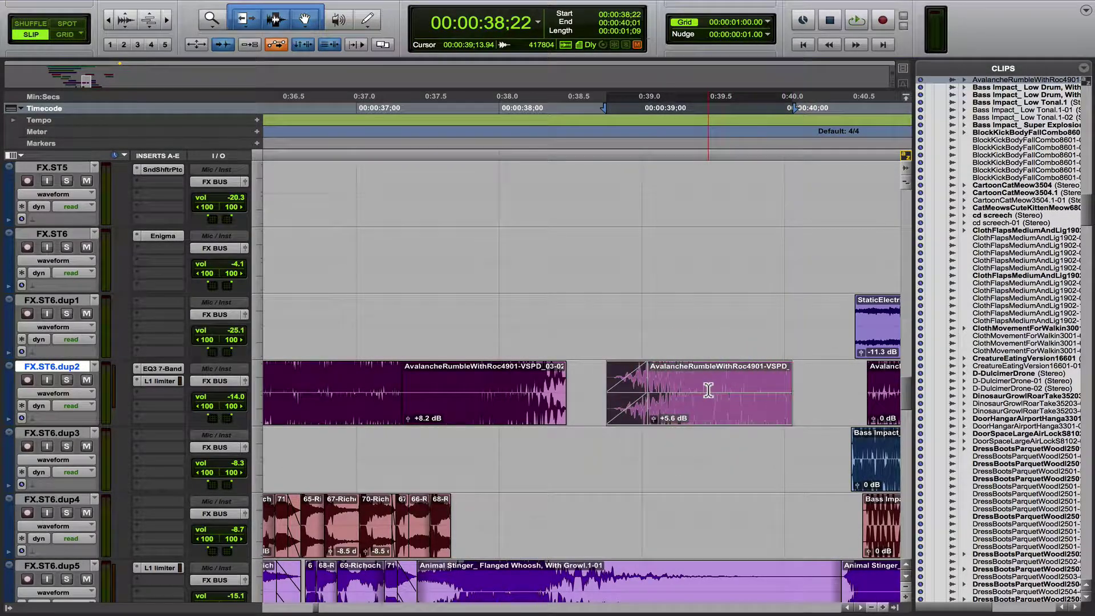
Fine-tune the clip with one-frame nudges so it starts at 00:00:38;21
{"action": "key", "text": "KP_Subtract"}
{"action": "key", "text": "KP_Subtract"}
{"action": "key", "text": "KP_Add"}
{"action": "key", "text": "KP_Add"}
{"action": "key", "text": "KP_Add"}
{"action": "key", "text": "KP_Add"}
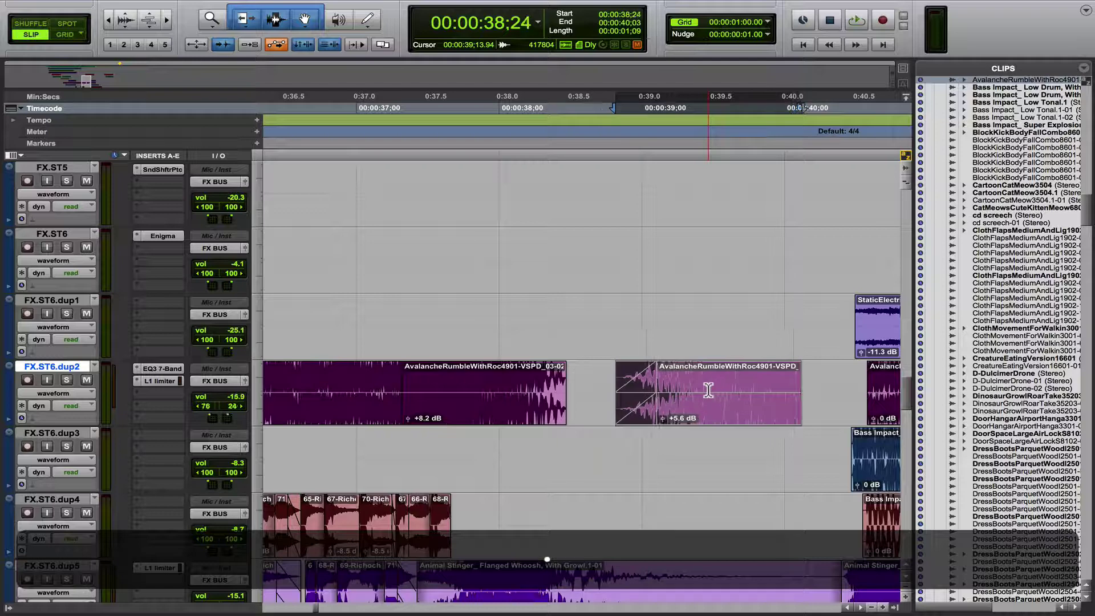
{"action": "key", "text": "KP_Add"}
{"action": "key", "text": "KP_Add"}
{"action": "key", "text": "KP_Add"}
{"action": "key", "text": "KP_Subtract"}
{"action": "key", "text": "KP_Subtract"}
{"action": "key", "text": "KP_Subtract"}
{"action": "key", "text": "KP_Subtract"}
{"action": "key", "text": "KP_Subtract"}
{"action": "key", "text": "KP_Subtract"}
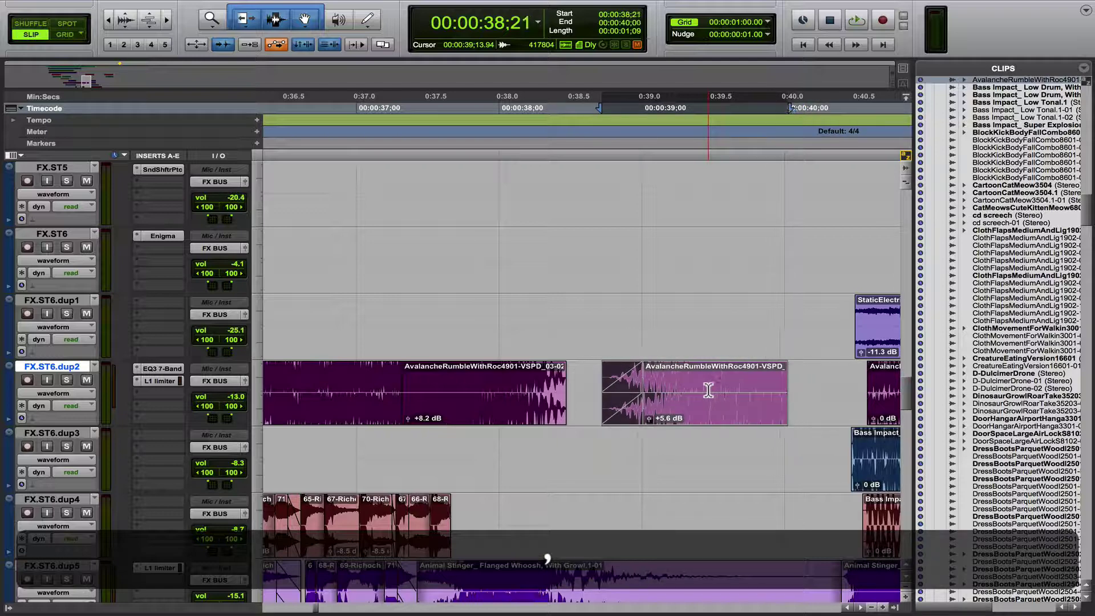